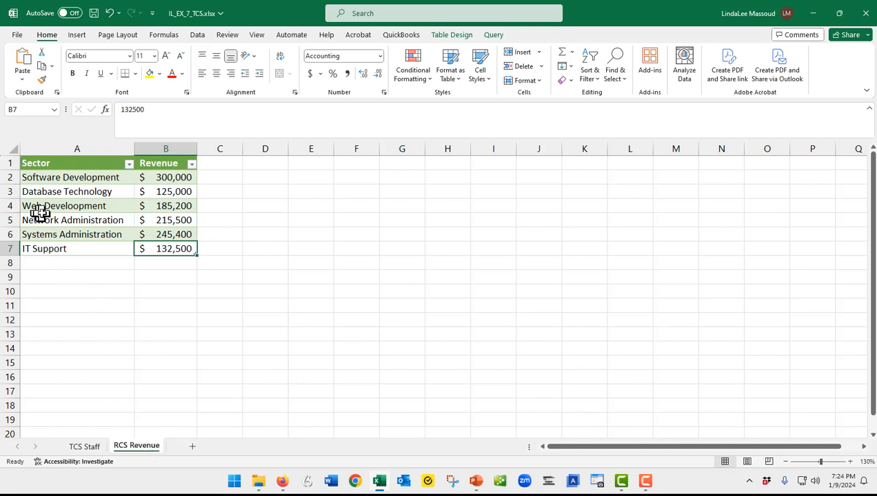
Insert a 2-D pie chart from the sector and revenue data in A2:B7.
left_click(55, 177)
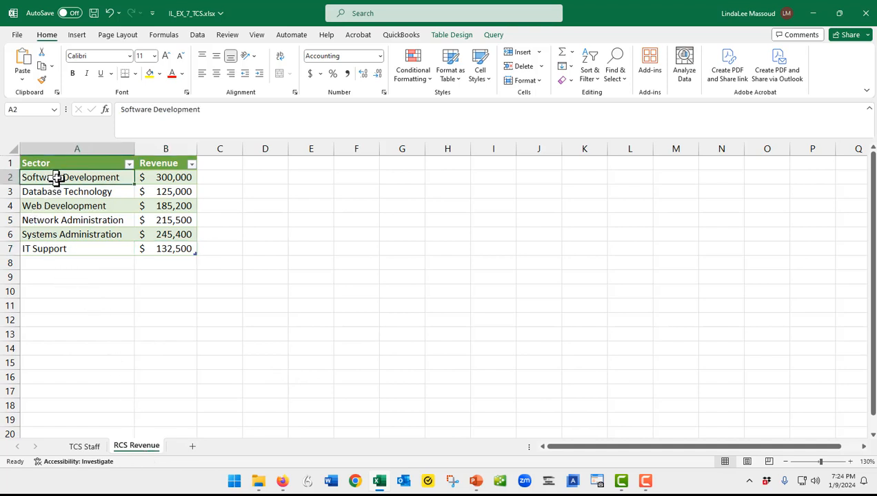
left_click_drag(62, 178, 156, 246)
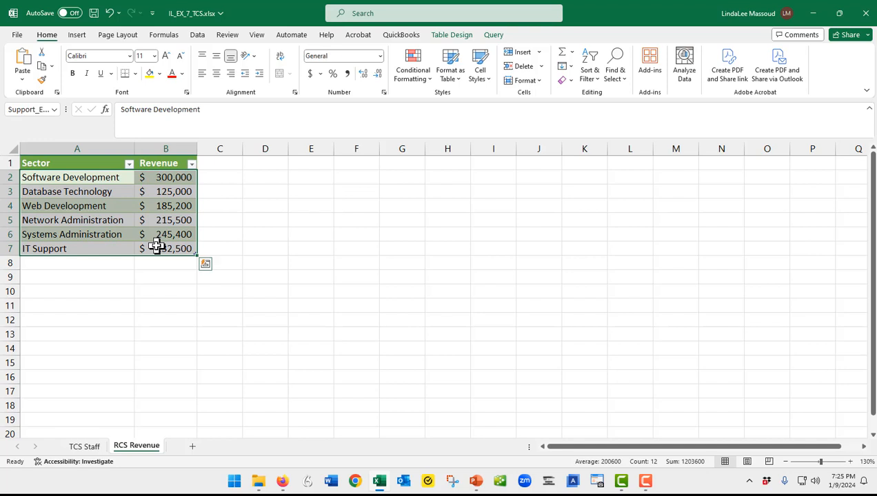
left_click(78, 38)
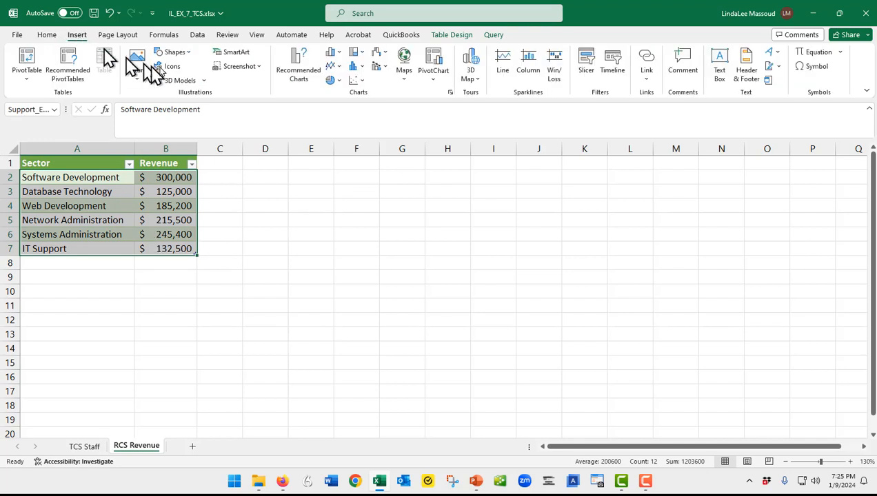
left_click(338, 81)
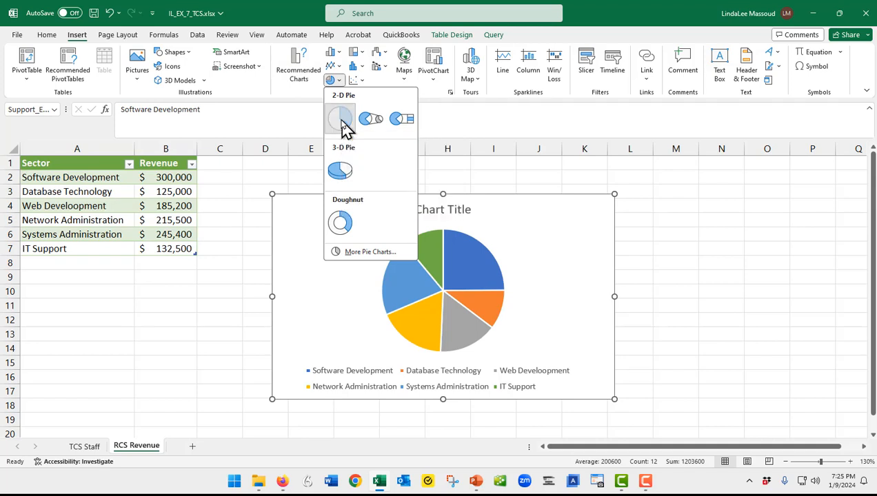
left_click(341, 119)
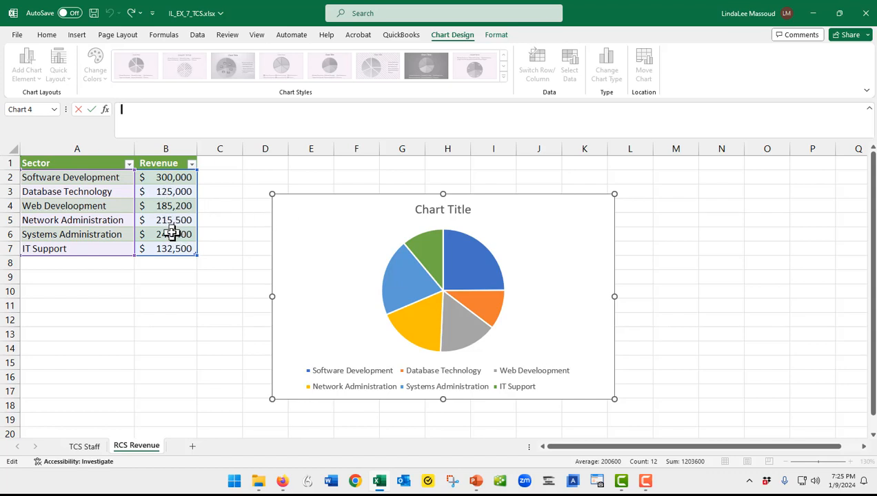
Add Data Callout labels to the pie chart and remove its legend.
left_click(615, 234)
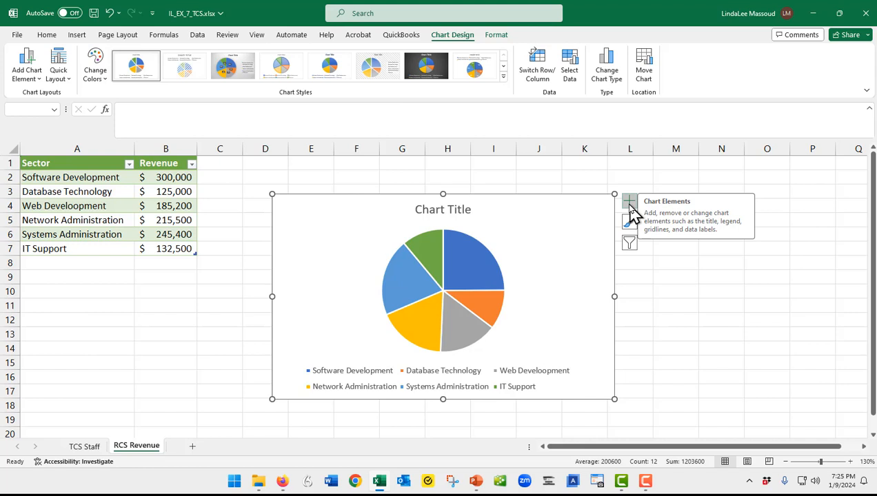
left_click(630, 205)
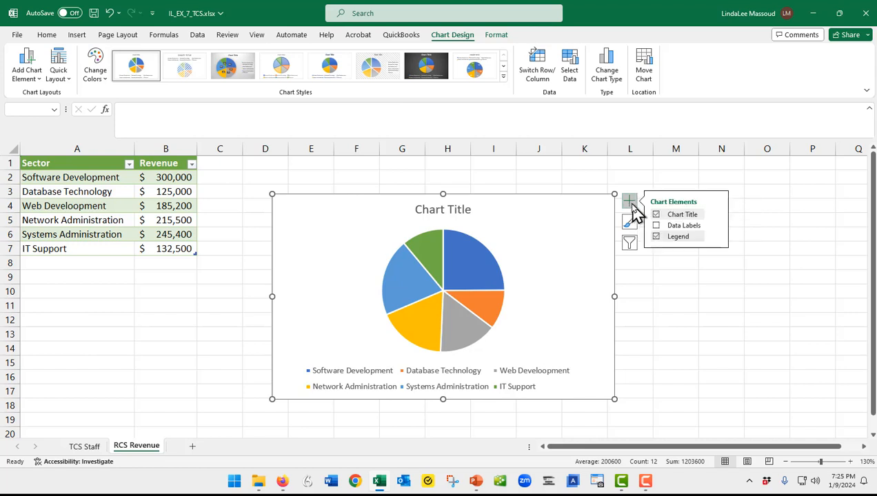
left_click(656, 225)
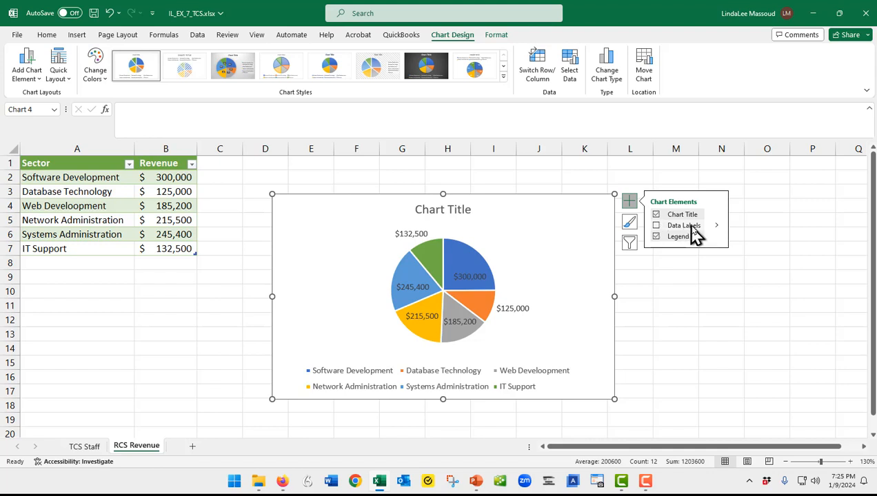
left_click(686, 226)
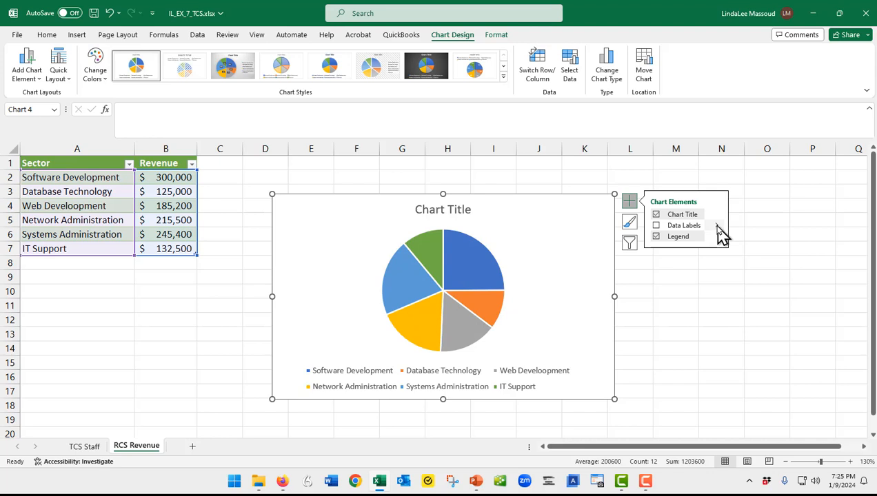
left_click(717, 227)
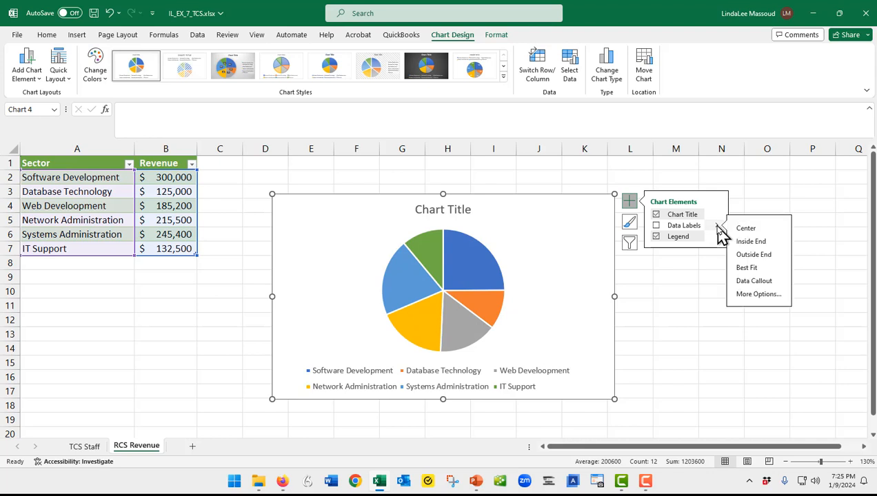
left_click(755, 282)
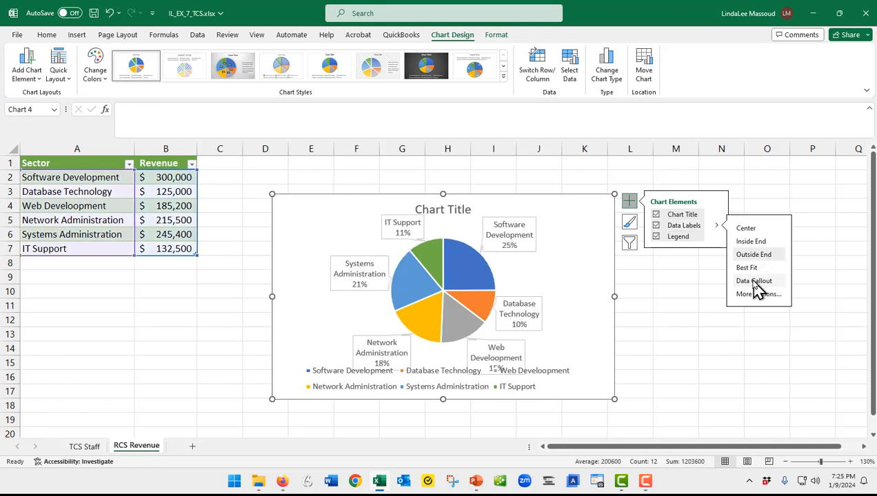
left_click(658, 240)
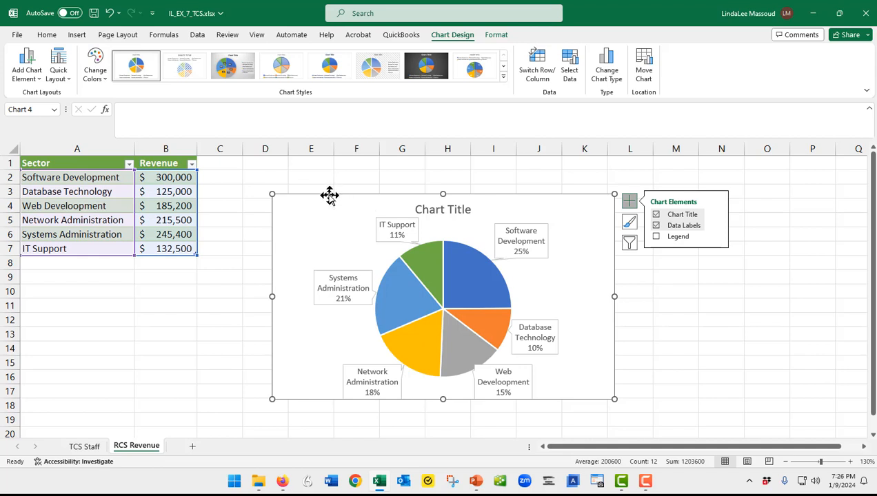
Move the pie chart up beside the table, starting at cell D1, and delete the chart title.
left_click_drag(329, 195, 301, 158)
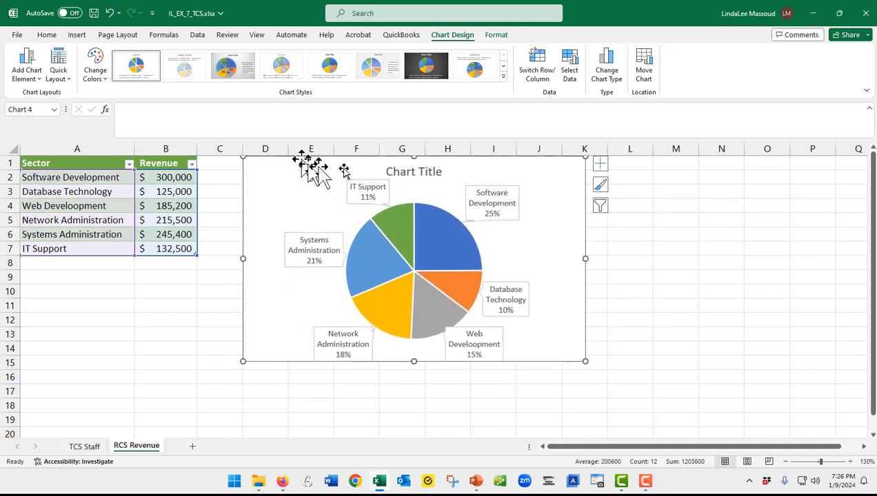
left_click(427, 171)
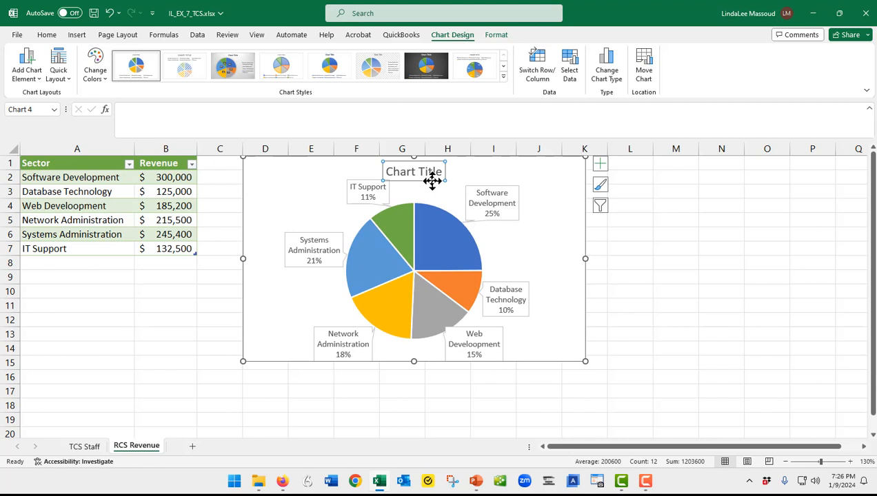
key("Delete")
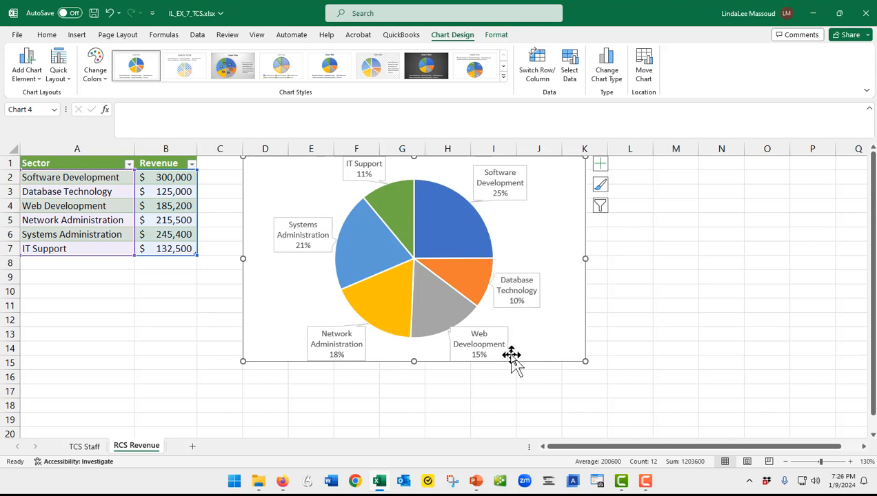
Switch to PowerPoint, open IL_EX_7-5.pptx from the Module 7 folder and enable editing.
mouse_move(477, 484)
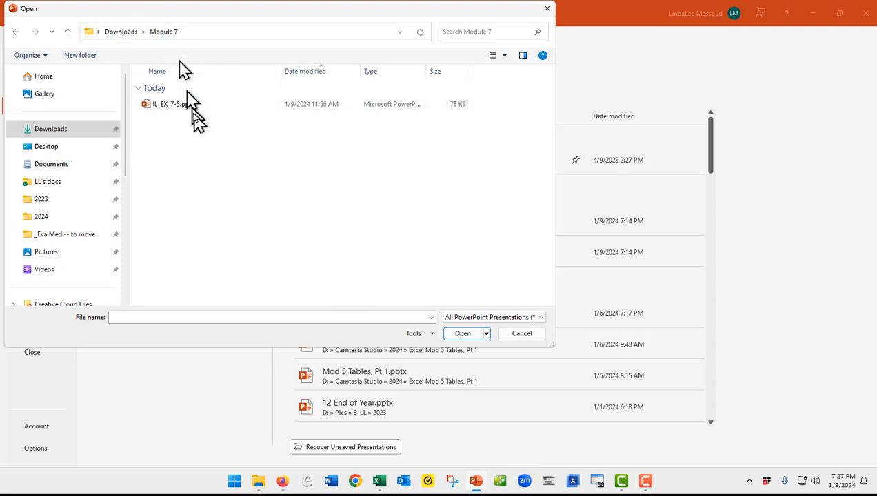
double_click(174, 105)
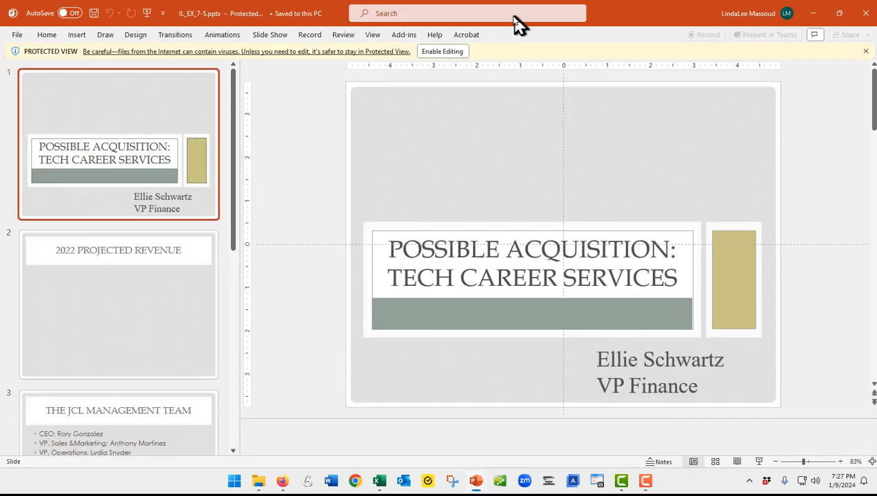
left_click(442, 52)
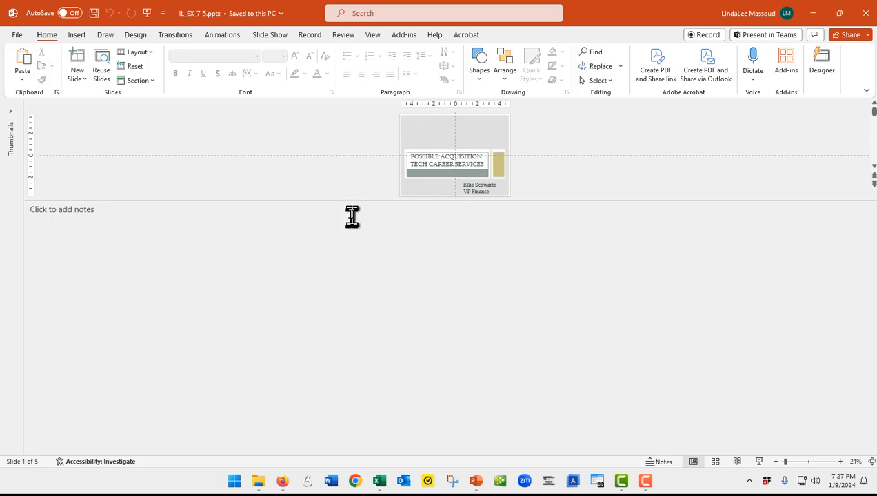
Shrink the notes area, reveal the slide thumbnails and display slide 2, "2022 Projected Revenue".
left_click_drag(353, 200, 379, 415)
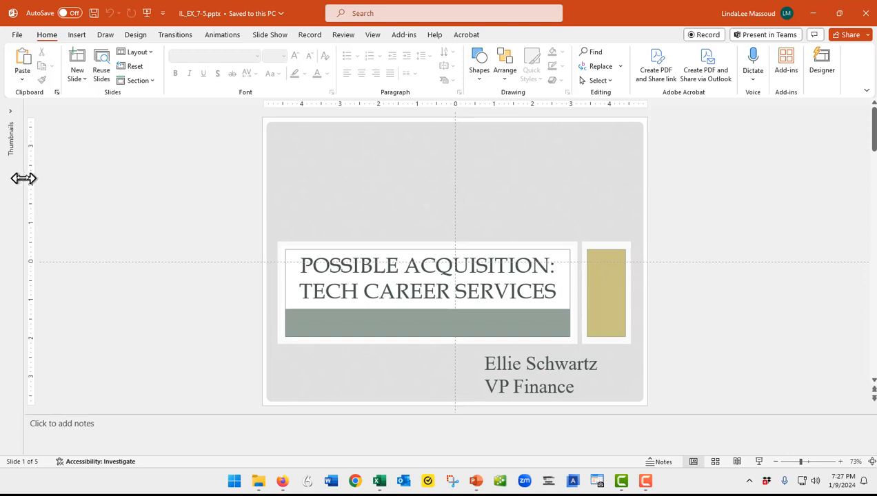
left_click_drag(24, 179, 119, 185)
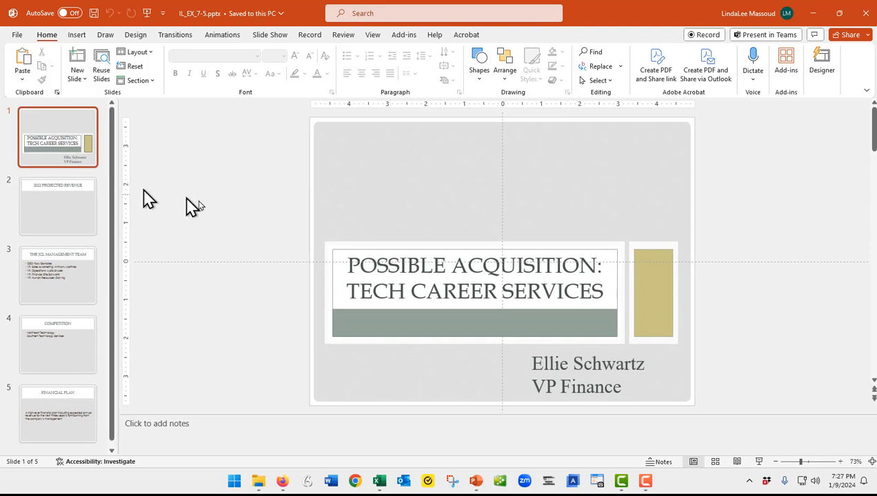
left_click(59, 225)
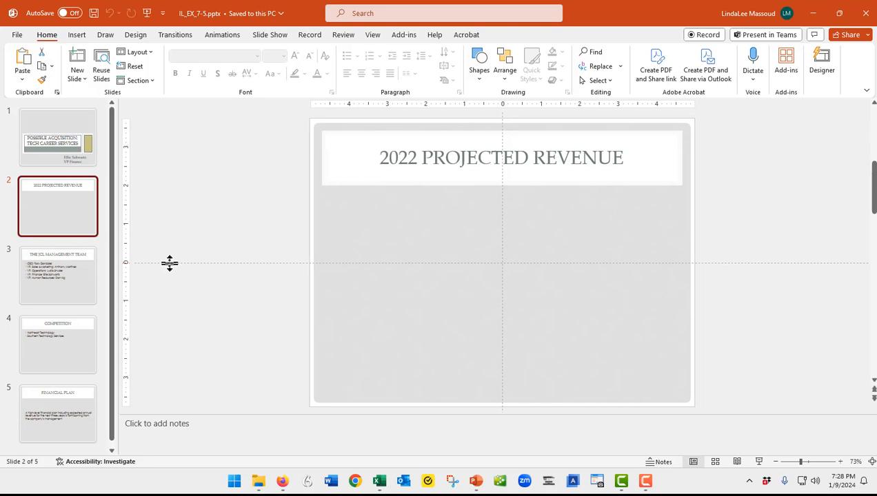
Switch back to the Excel workbook IL_EX_7_TCS.xlsx containing the pie chart.
key("alt+Tab")
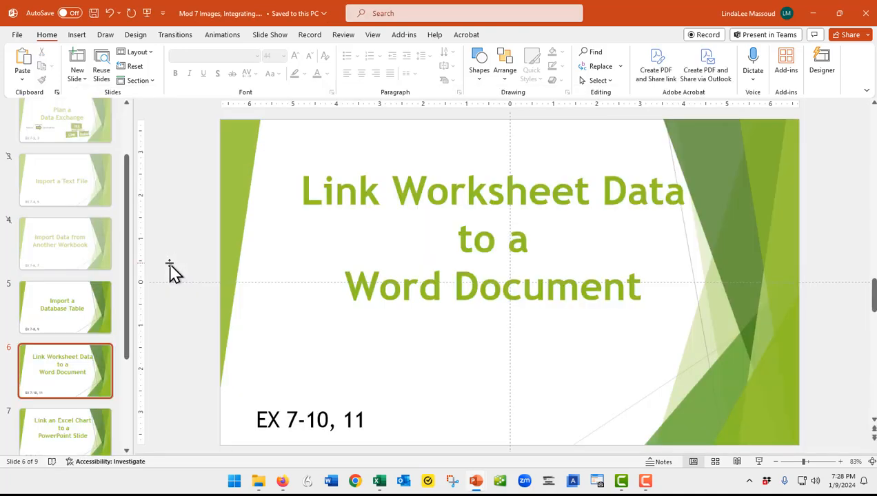
key("alt+Tab")
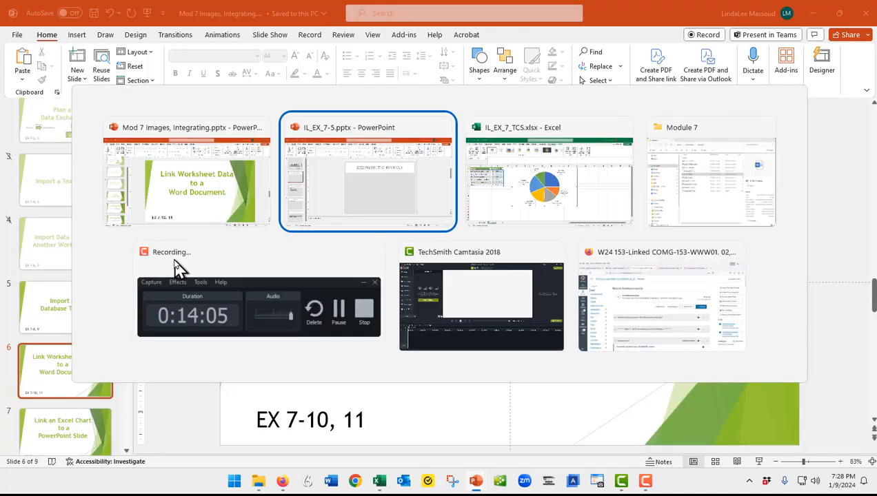
key("alt+Tab")
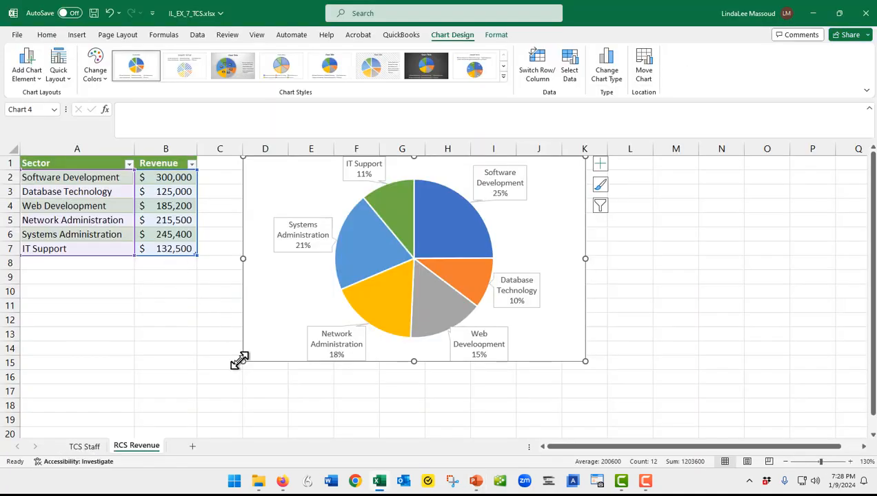
left_click(270, 380)
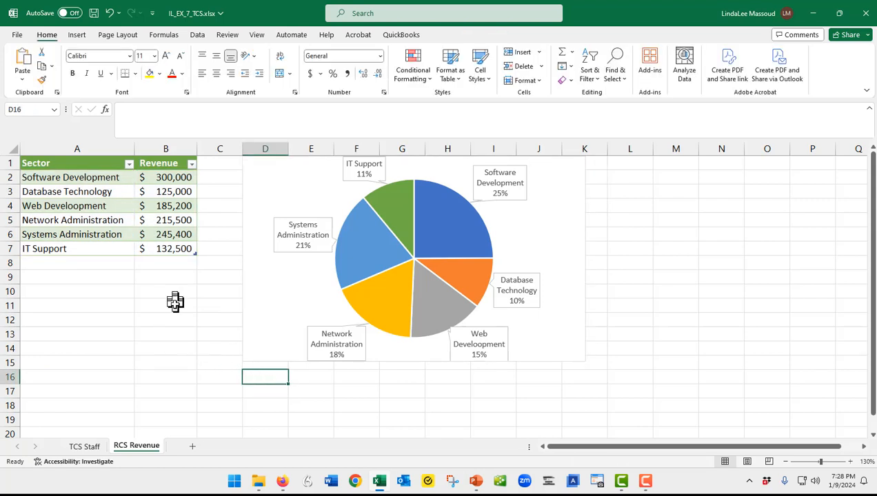
left_click(259, 288)
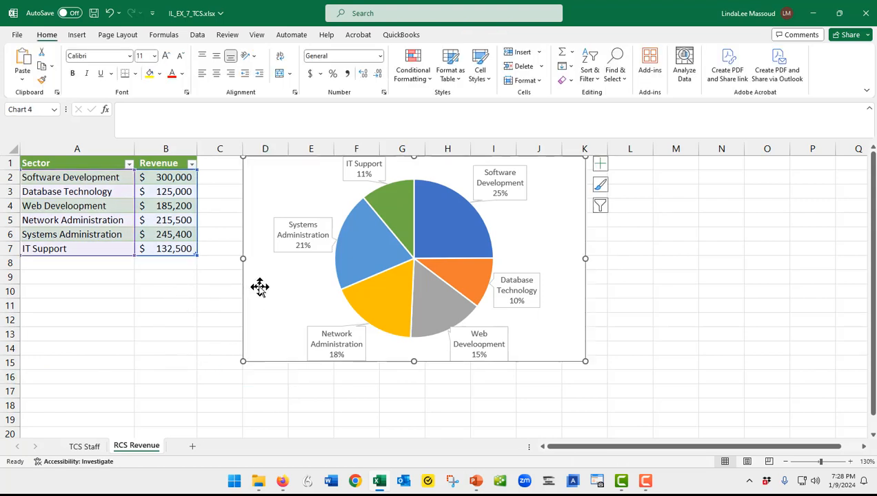
left_click(354, 334)
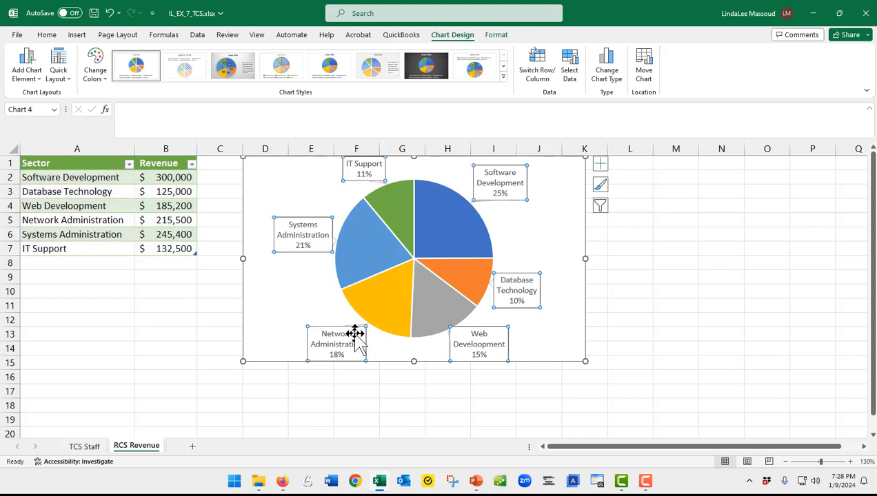
left_click(382, 284)
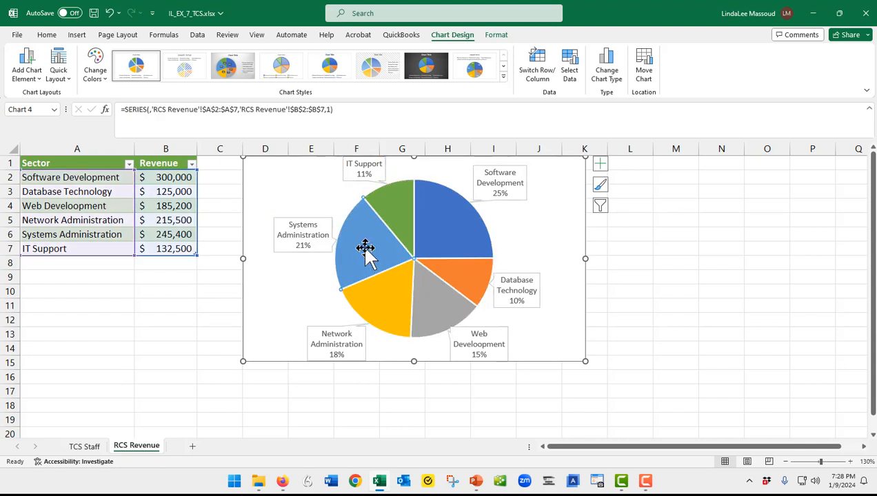
left_click(254, 395)
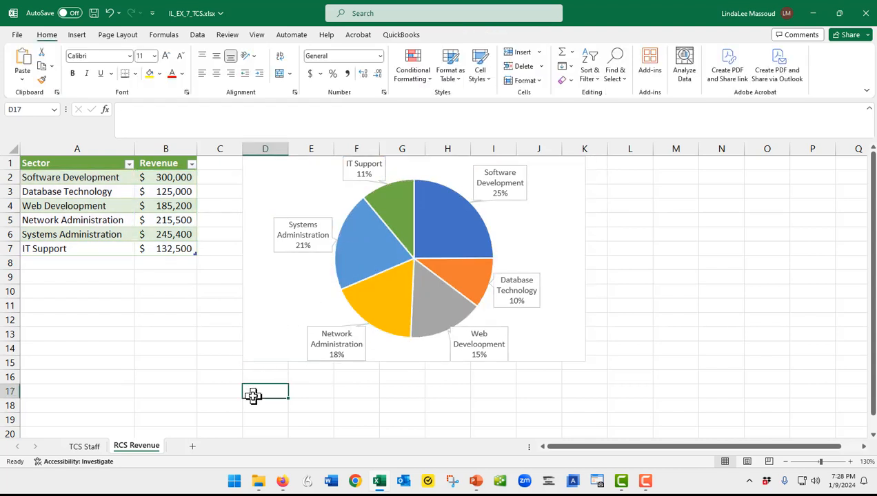
Select the whole pie chart by its chart area and copy it.
left_click(243, 256)
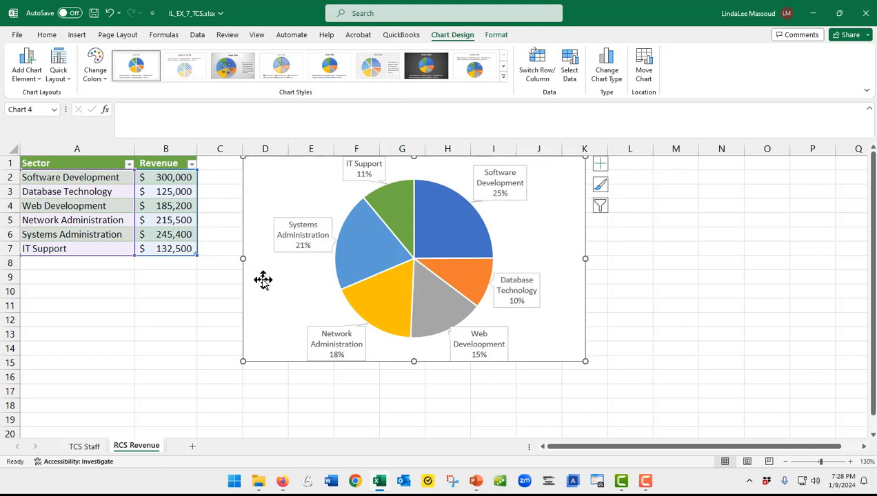
right_click(262, 280)
left_click(261, 266)
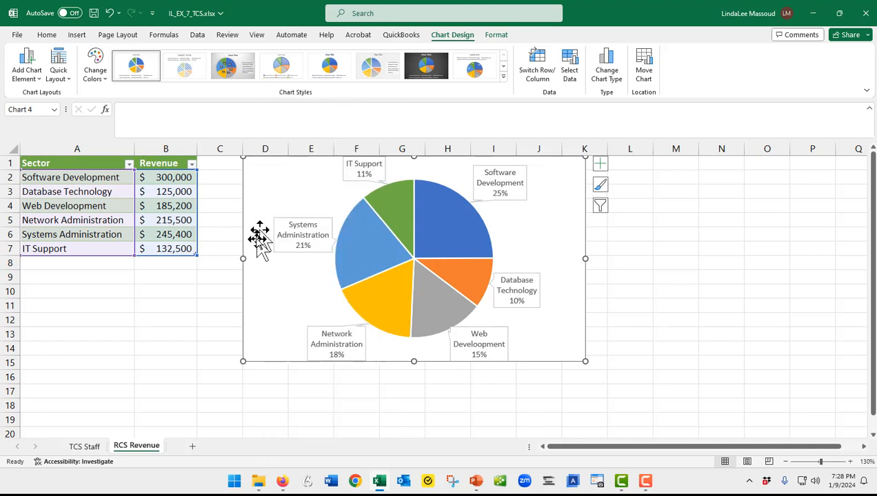
right_click(263, 284)
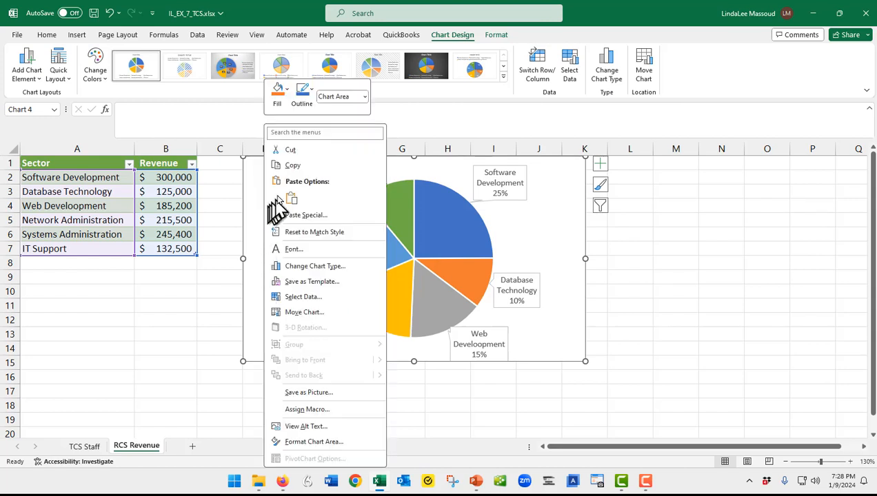
left_click(301, 167)
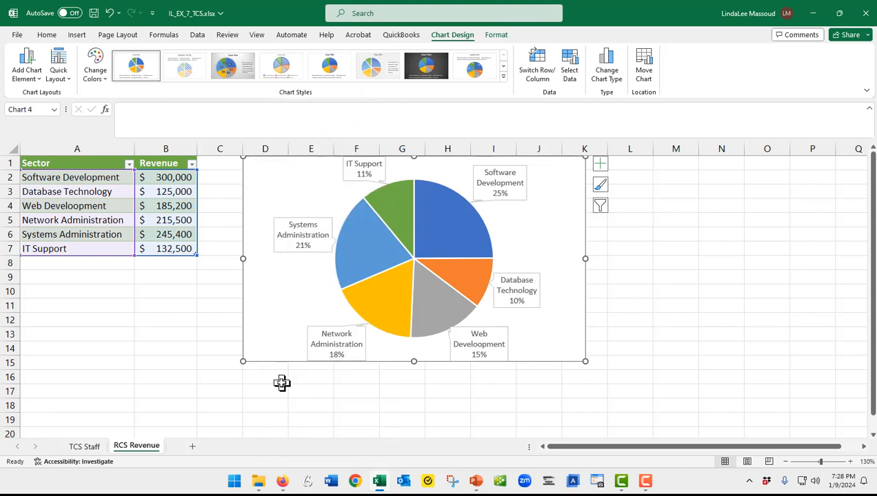
Switch to the PowerPoint presentation IL_EX_7-5.pptx at its "2022 Projected Revenue" slide.
key("alt+Tab")
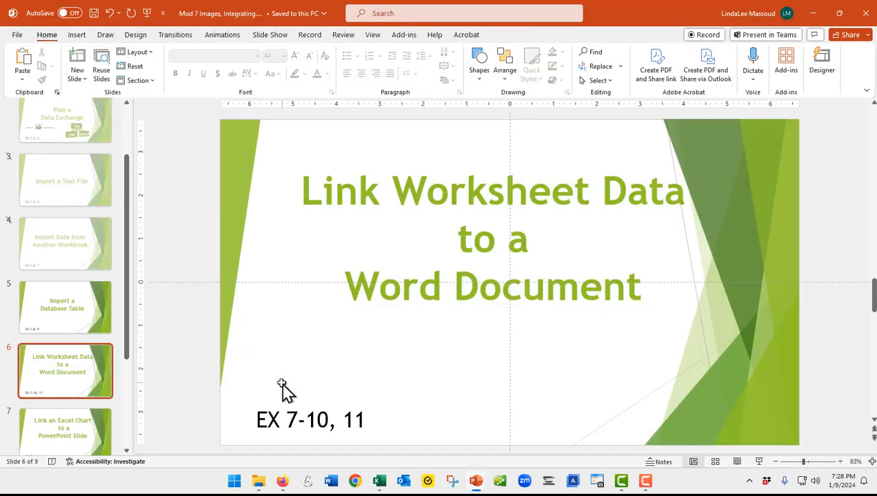
key("alt+Tab")
key("Tab")
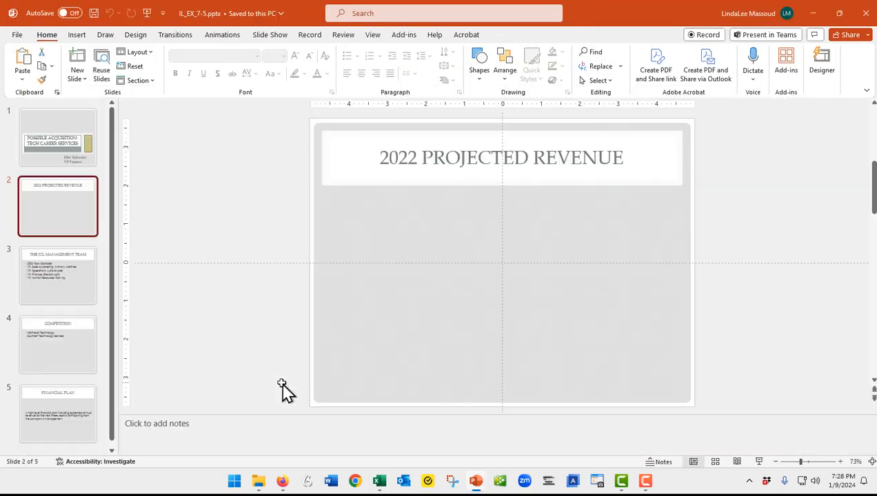